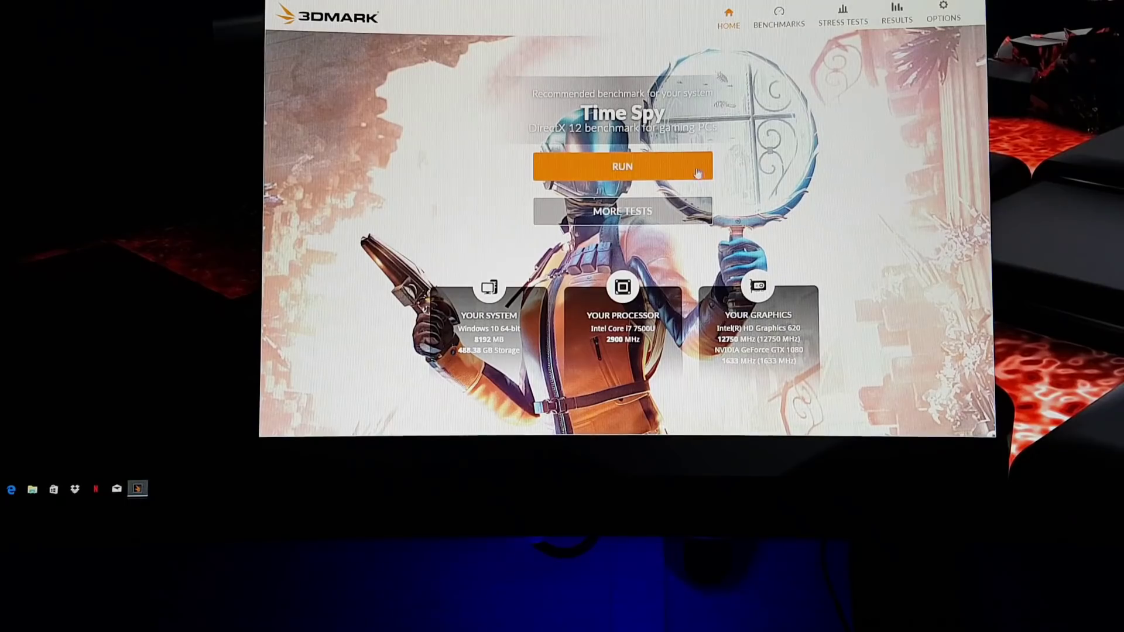
Launch the Time Spy benchmark from the 3DMark home screen.
{"action": "left_click", "coordinate": [632, 169]}
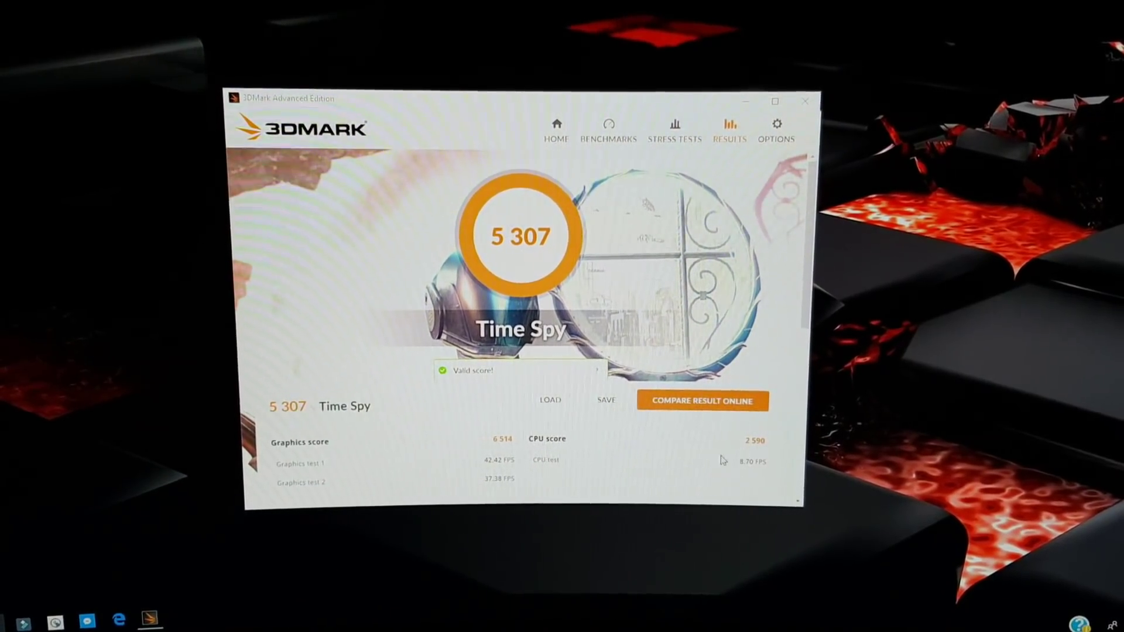
{"action": "scroll", "coordinate": [699, 465], "scroll_direction": "down", "scroll_amount": 1}
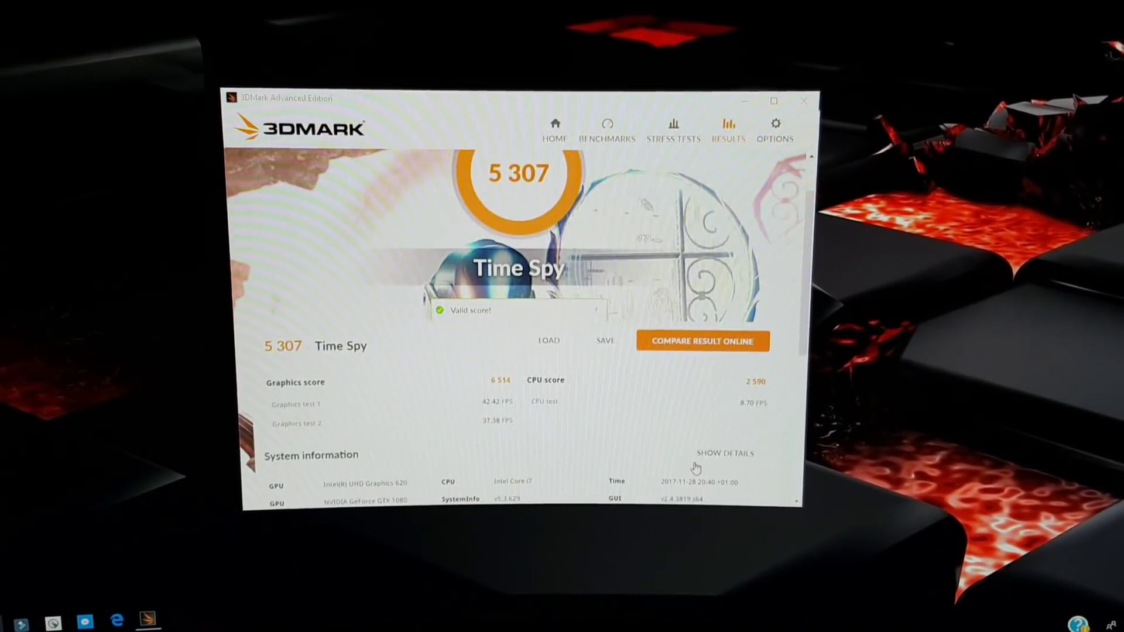
{"action": "scroll", "coordinate": [651, 430], "scroll_direction": "down", "scroll_amount": 3}
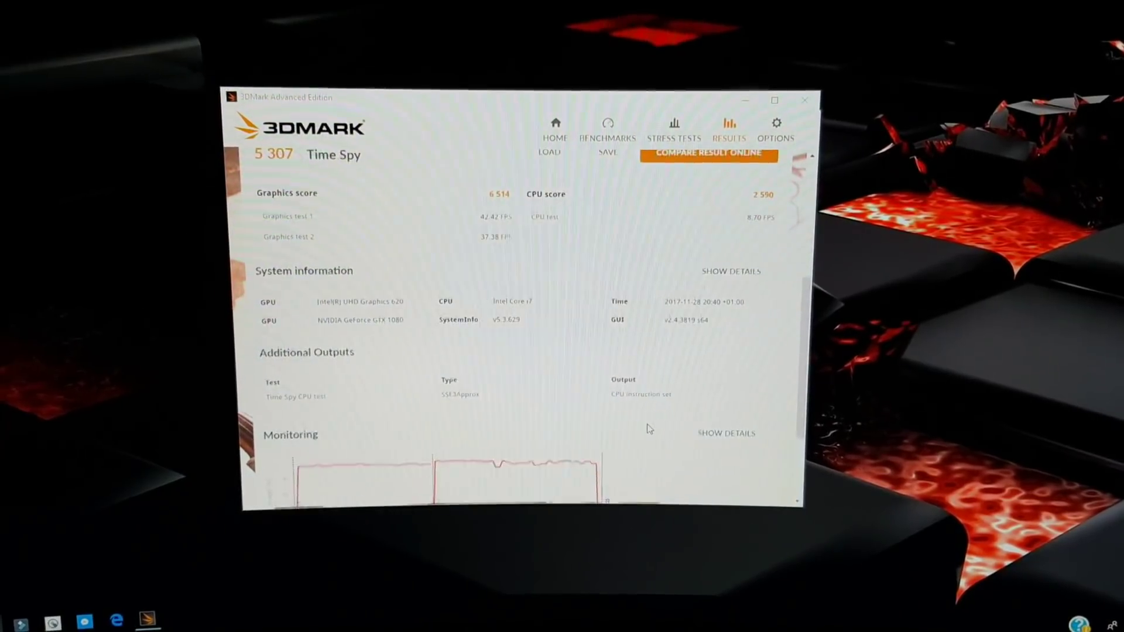
{"action": "scroll", "coordinate": [647, 428], "scroll_direction": "down", "scroll_amount": 1}
{"action": "scroll", "coordinate": [646, 429], "scroll_direction": "down", "scroll_amount": 1}
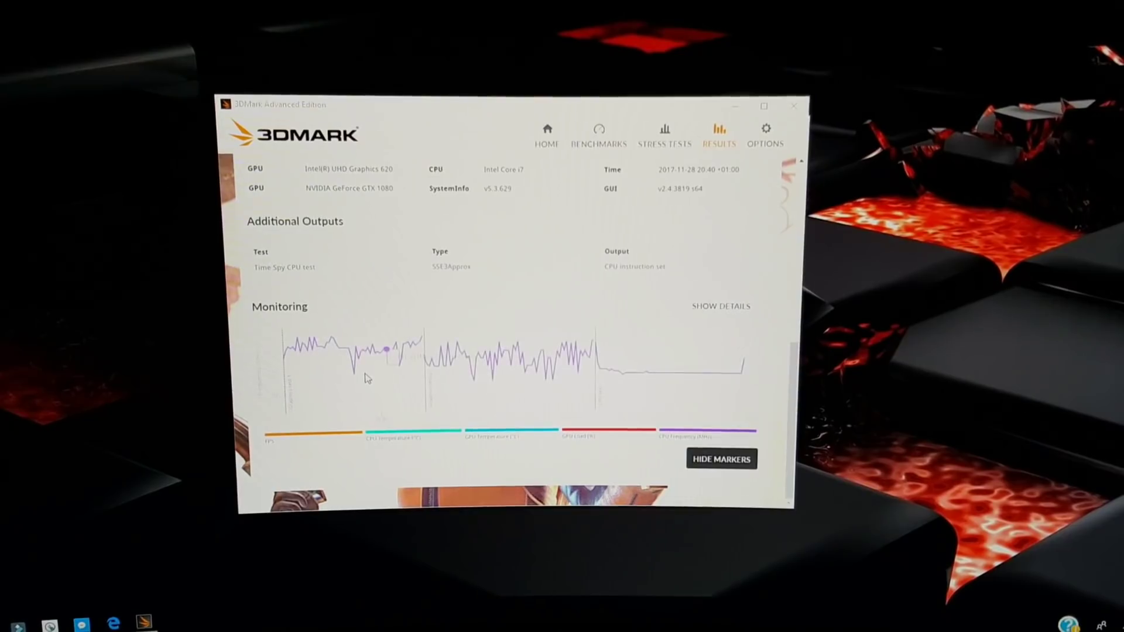
{"action": "mouse_move", "coordinate": [455, 353]}
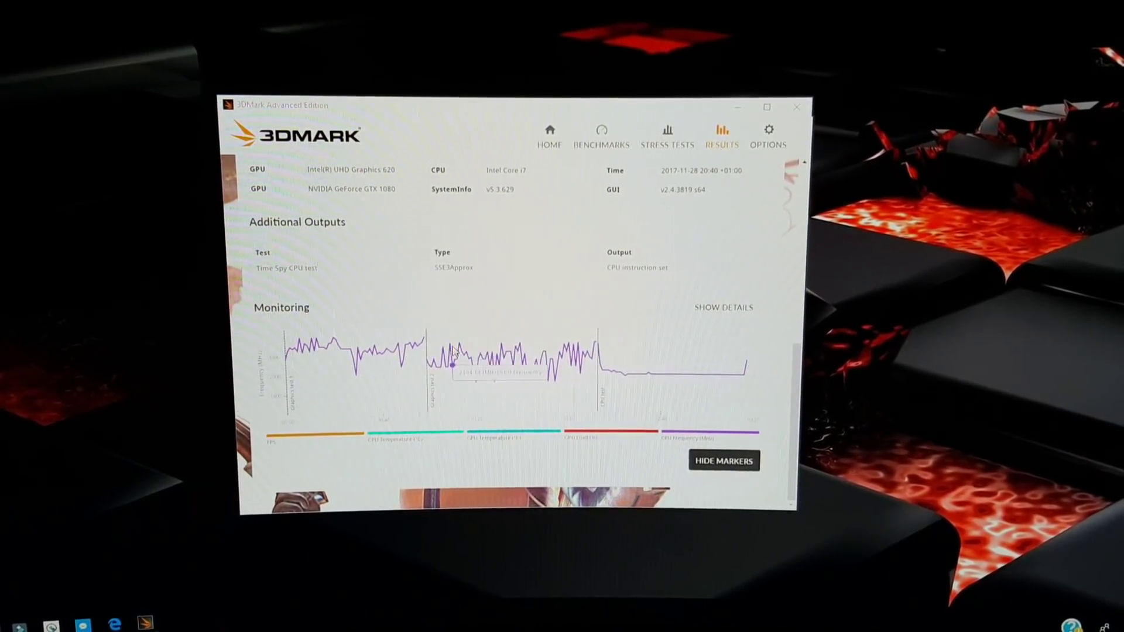
Show the CPU load trace instead of CPU frequency in the Time Spy monitoring graph.
{"action": "left_click", "coordinate": [431, 351]}
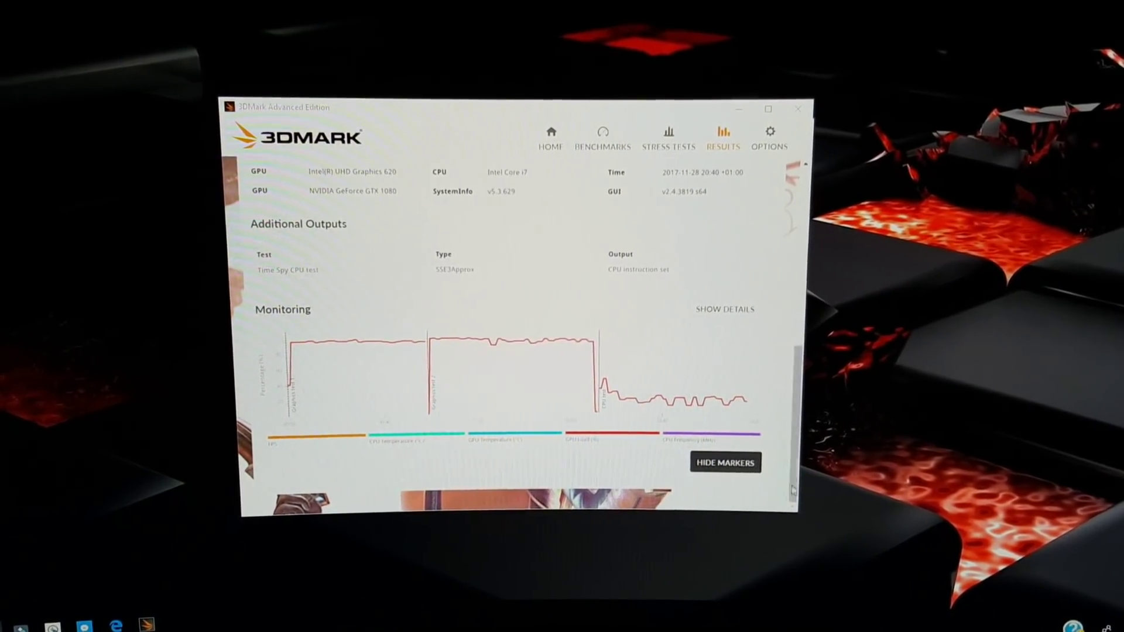
{"action": "scroll", "coordinate": [784, 473], "scroll_direction": "up", "scroll_amount": 10}
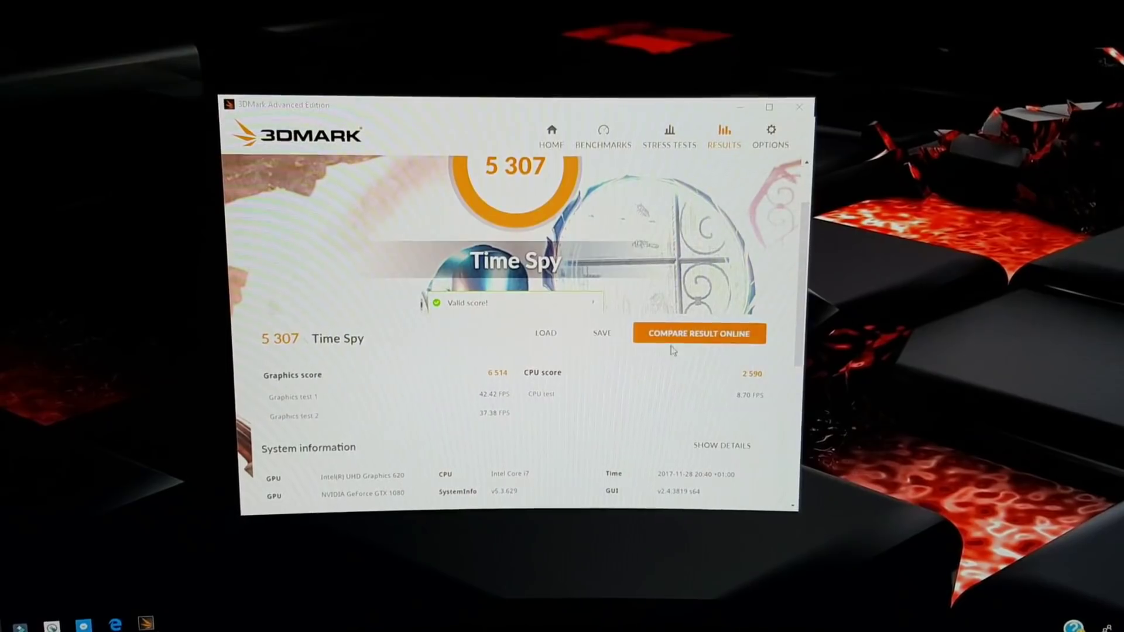
{"action": "scroll", "coordinate": [580, 330], "scroll_direction": "up", "scroll_amount": 2}
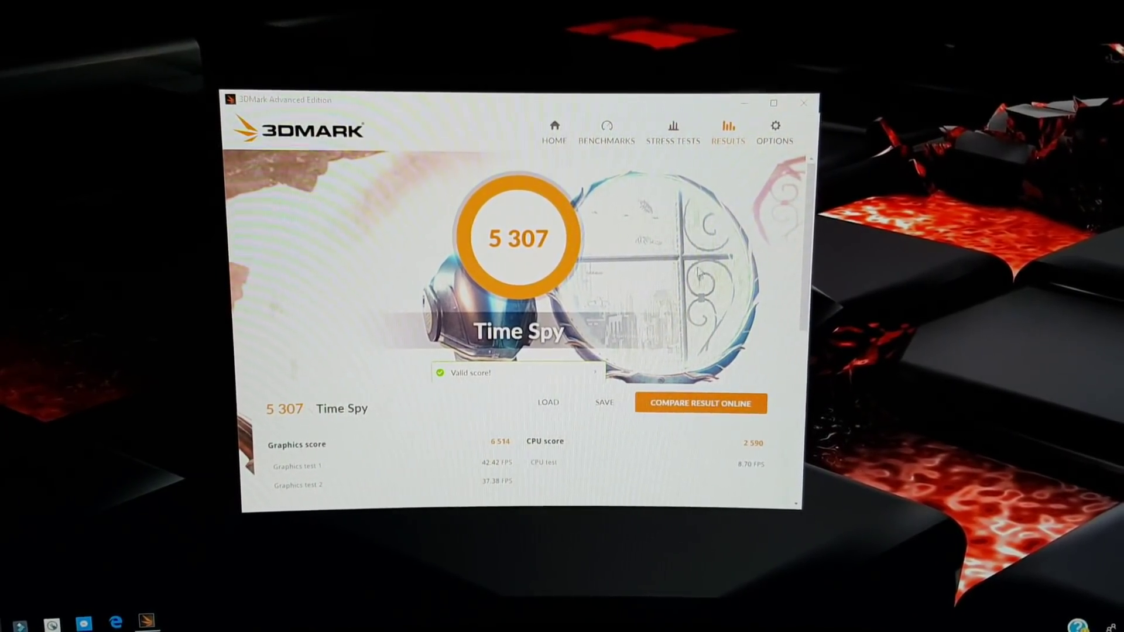
View the 5,307 Time Spy result online in a maximized browser, then check My Results.
{"action": "left_click", "coordinate": [713, 404]}
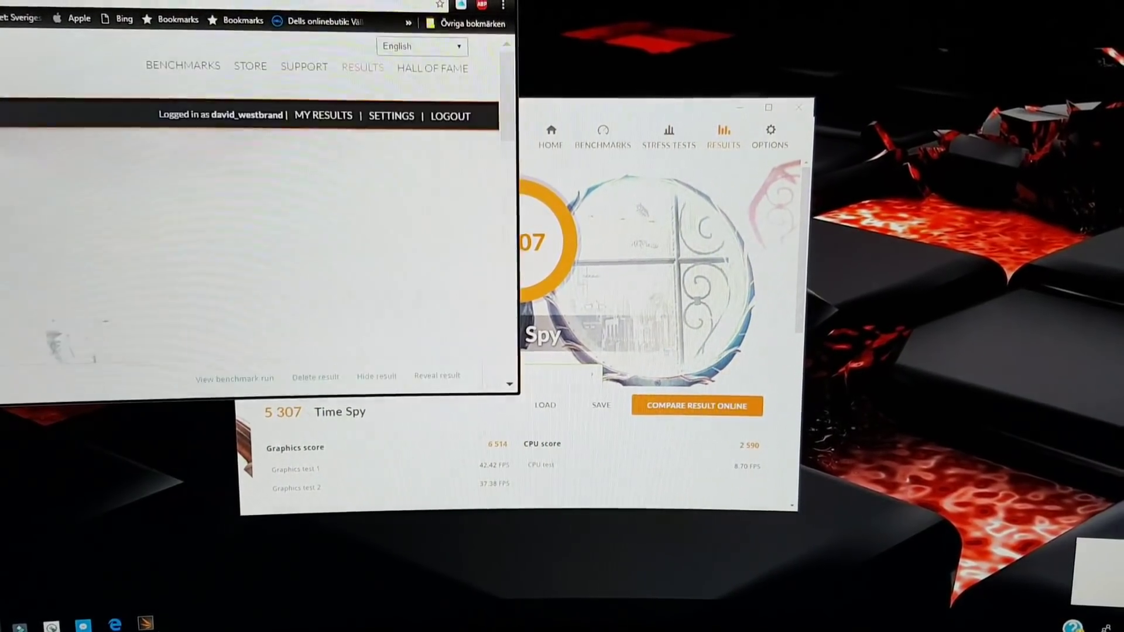
{"action": "mouse_move", "coordinate": [4, 1]}
{"action": "left_mouse_down"}
{"action": "mouse_move", "coordinate": [264, 58]}
{"action": "mouse_move", "coordinate": [387, 55]}
{"action": "left_mouse_up"}
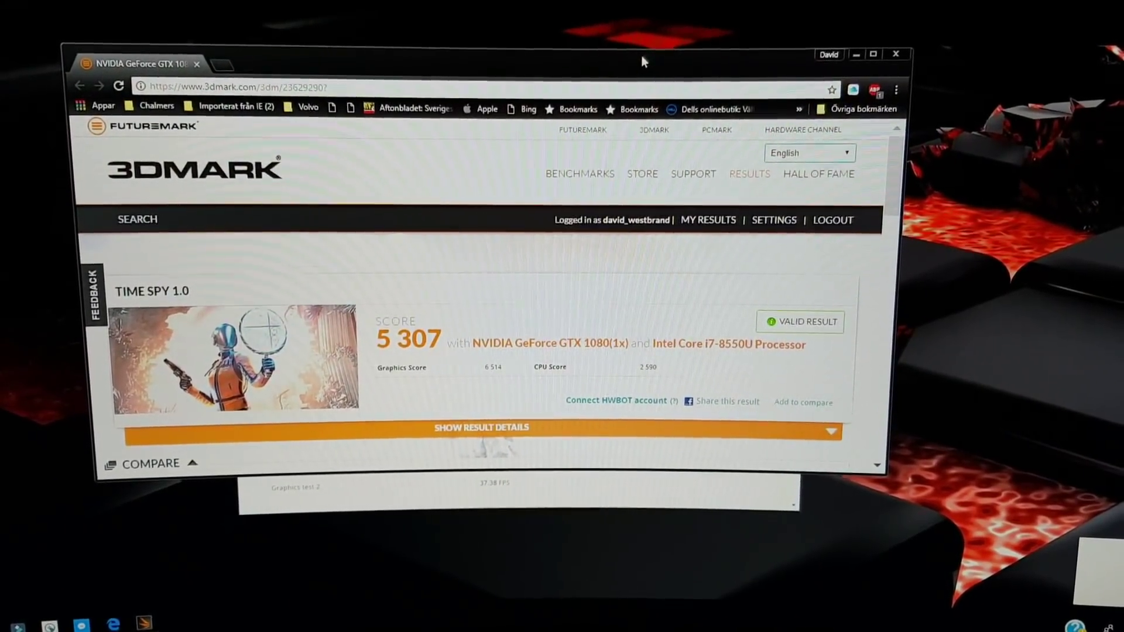
{"action": "double_click", "coordinate": [642, 55]}
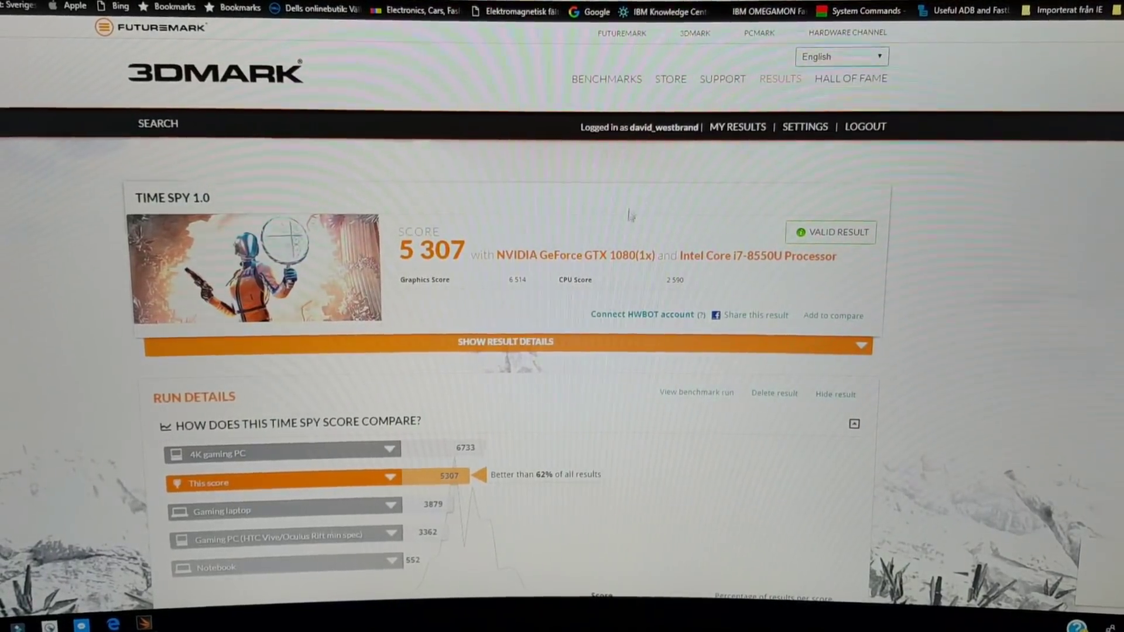
{"action": "left_click", "coordinate": [739, 125]}
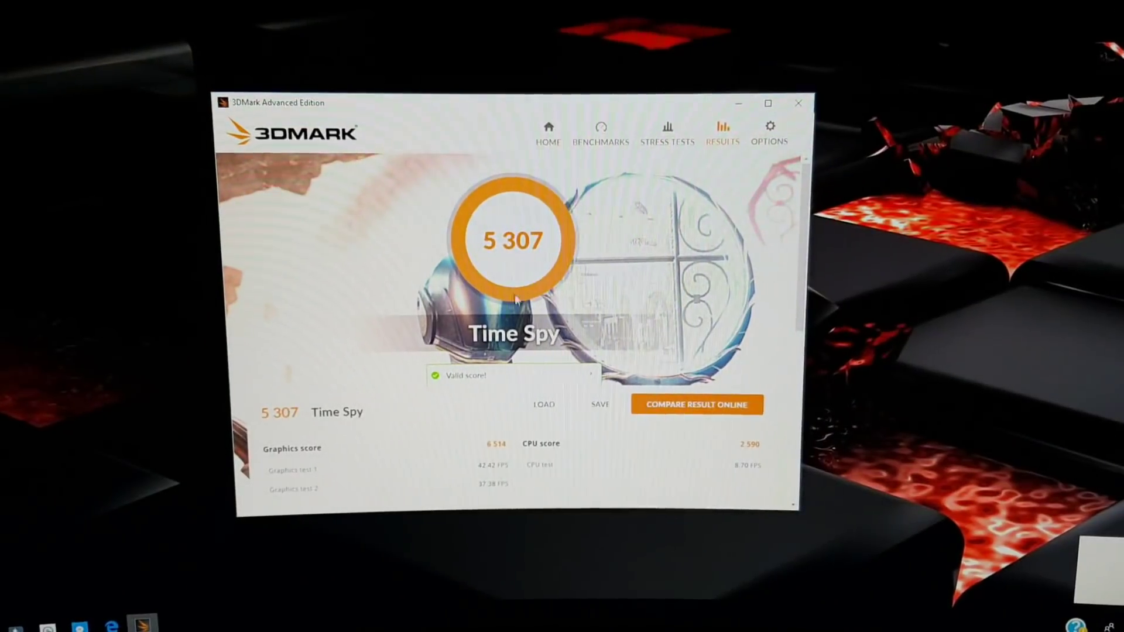
Pick Fire Strike from the Benchmarks list and run it.
{"action": "left_click", "coordinate": [606, 138]}
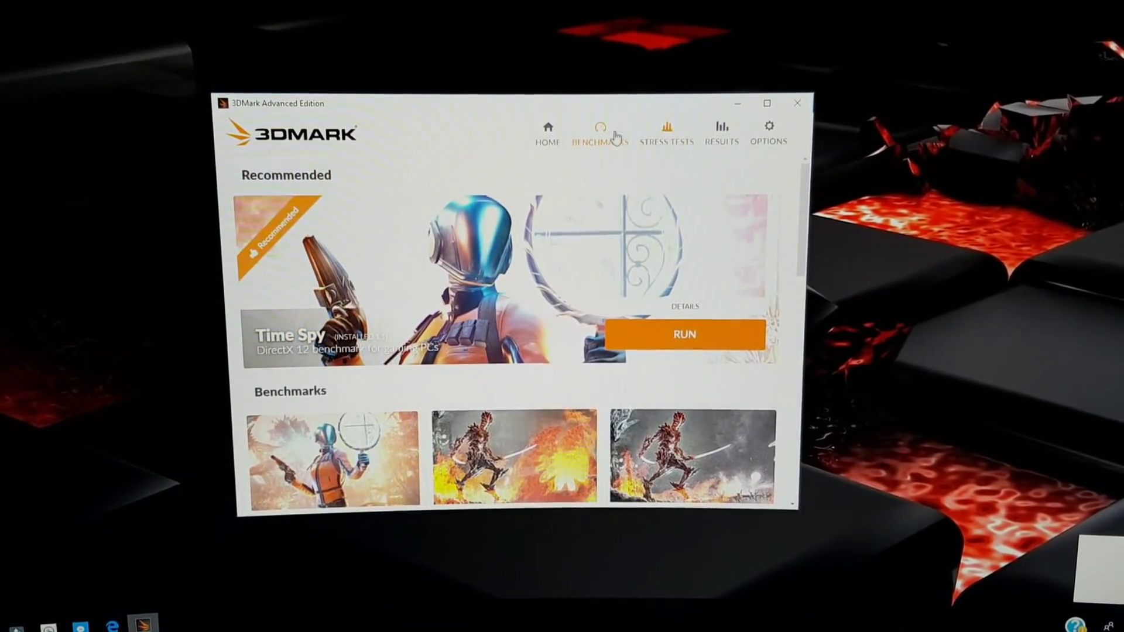
{"action": "scroll", "coordinate": [245, 451], "scroll_direction": "down", "scroll_amount": 3}
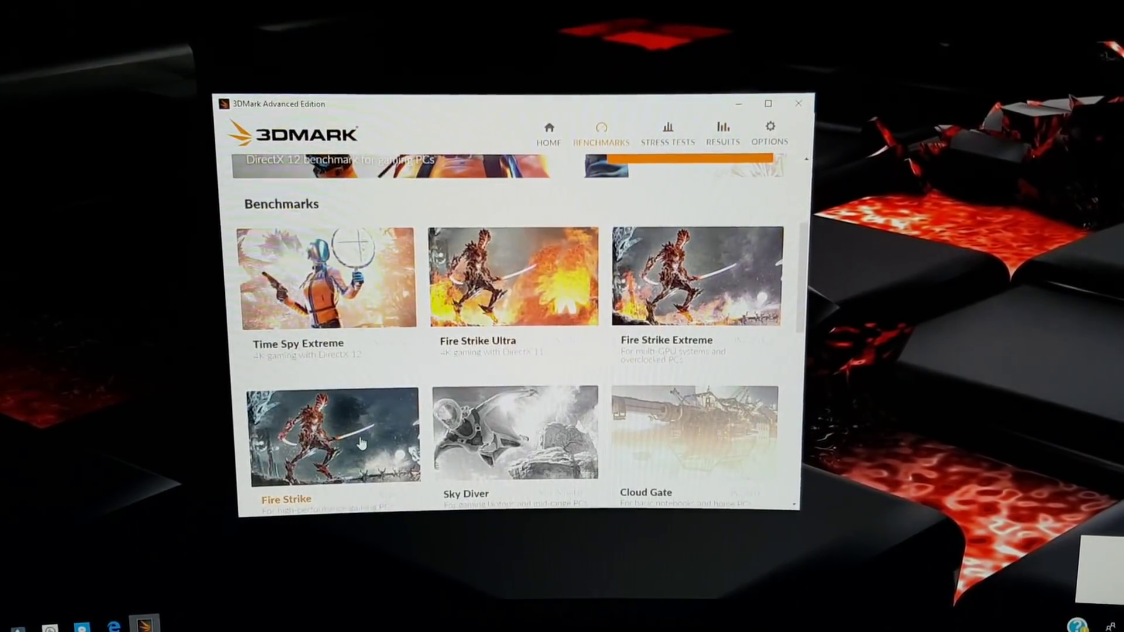
{"action": "left_click", "coordinate": [351, 439]}
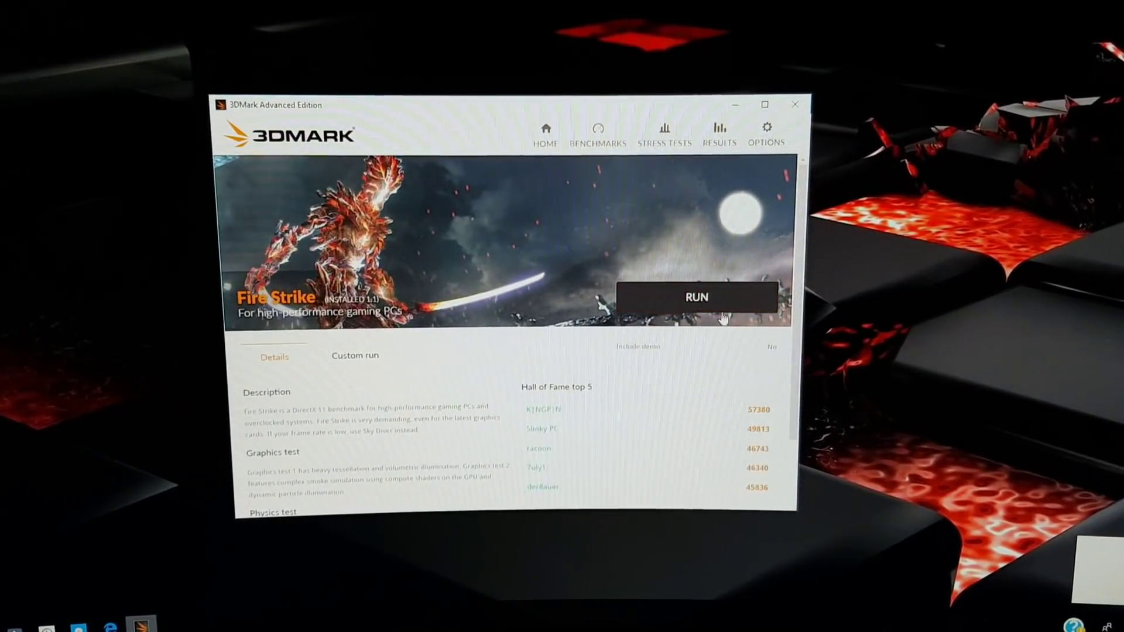
{"action": "left_click", "coordinate": [697, 298]}
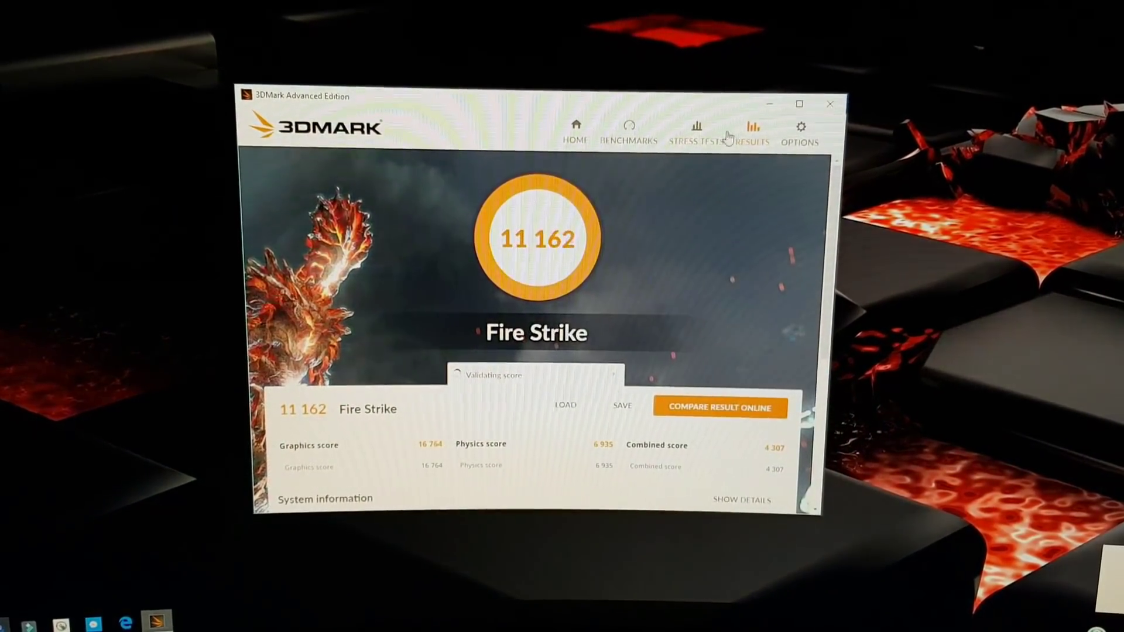
Maximize the Fire Strike 11,162 results screen and send the result for online comparison.
{"action": "left_click", "coordinate": [797, 106]}
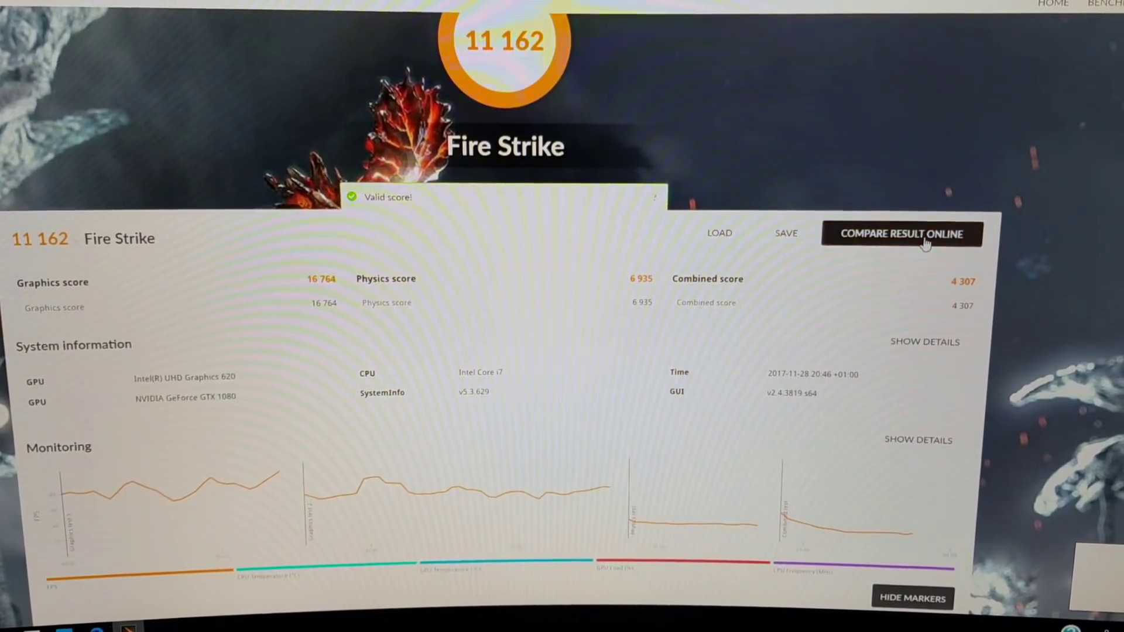
{"action": "left_click", "coordinate": [928, 245]}
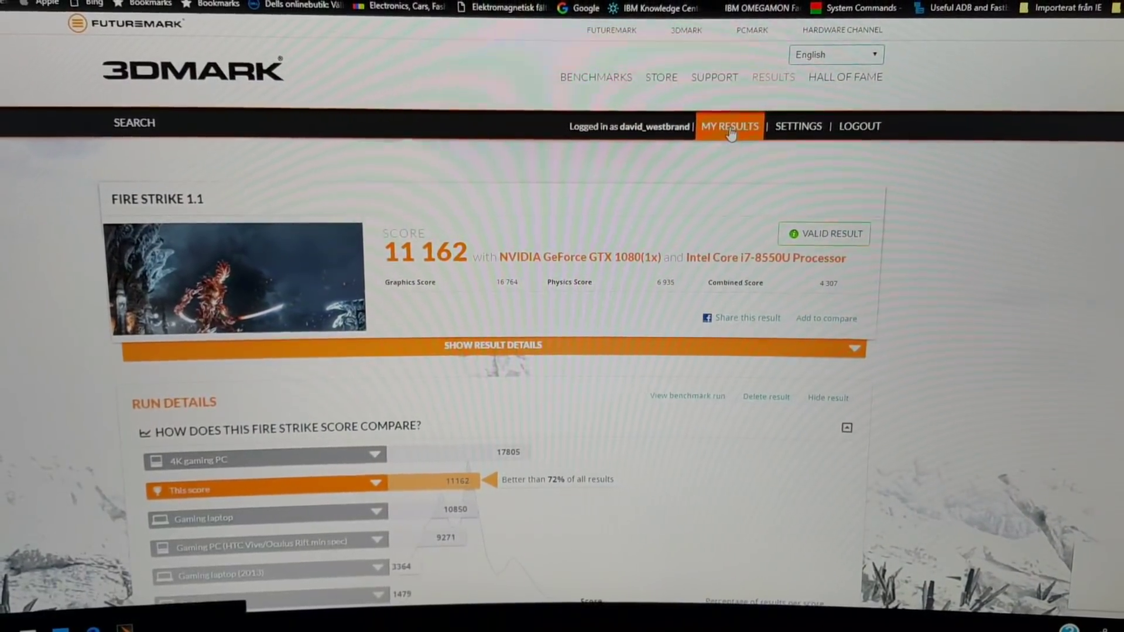
Go to My Results on the 3DMark website.
{"action": "left_click", "coordinate": [728, 128]}
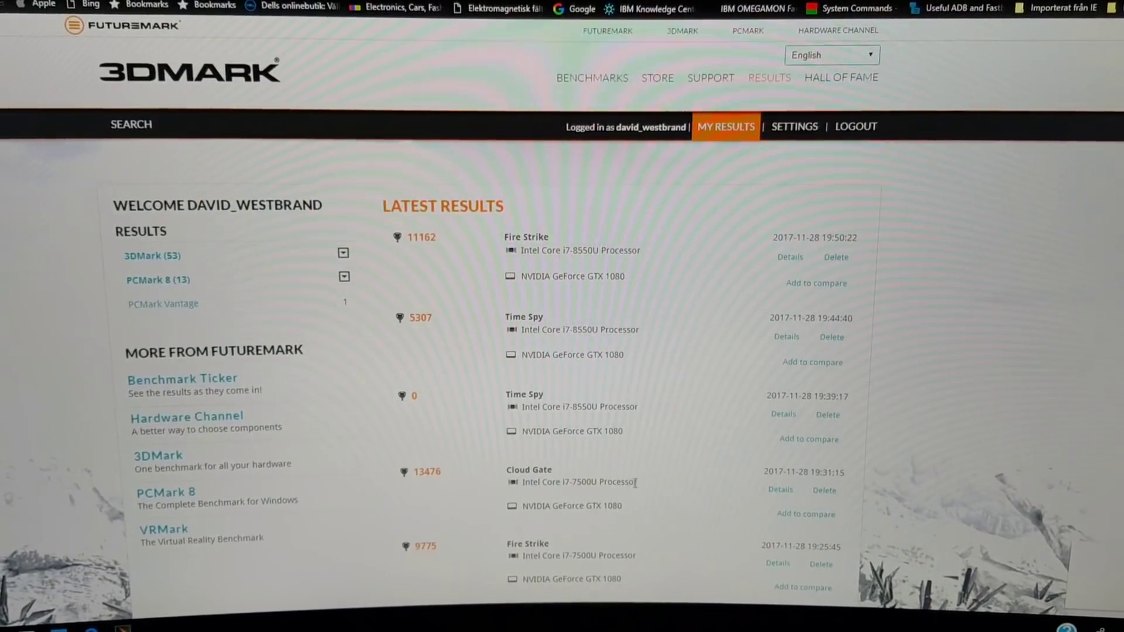
{"action": "scroll", "coordinate": [635, 484], "scroll_direction": "down", "scroll_amount": 2}
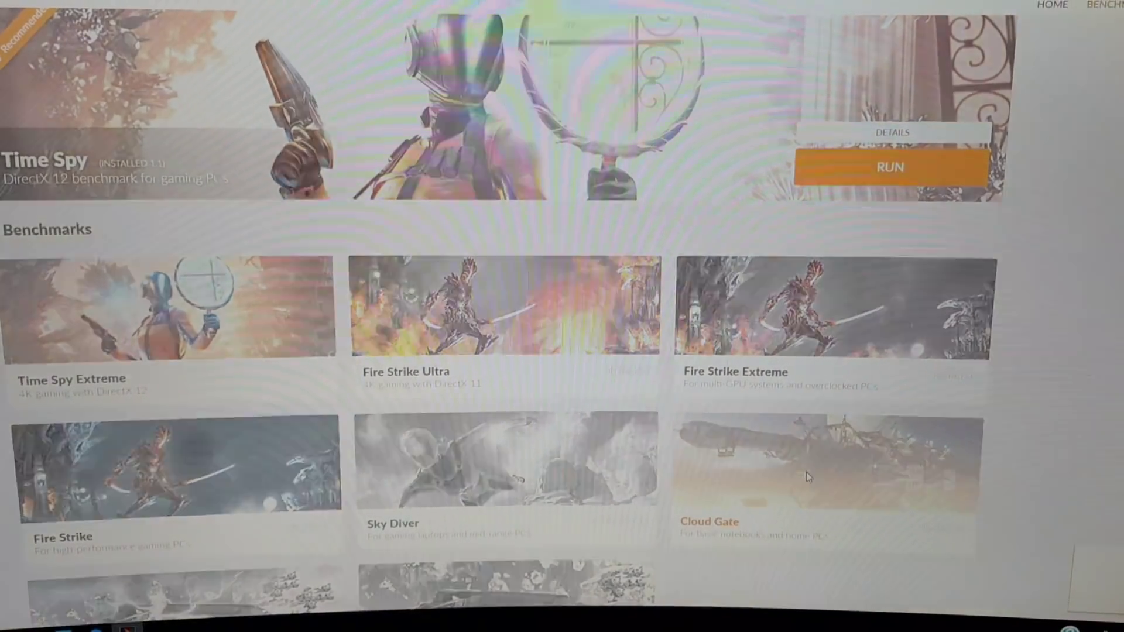
Open the Cloud Gate details page and start the benchmark.
{"action": "left_click", "coordinate": [806, 472]}
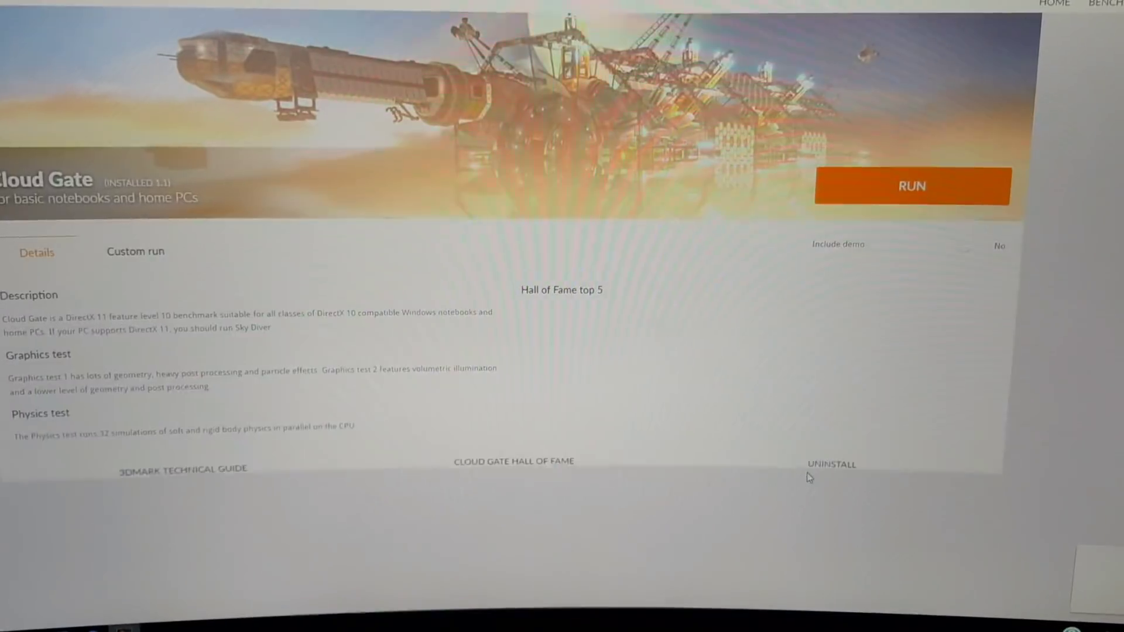
{"action": "left_click", "coordinate": [907, 195]}
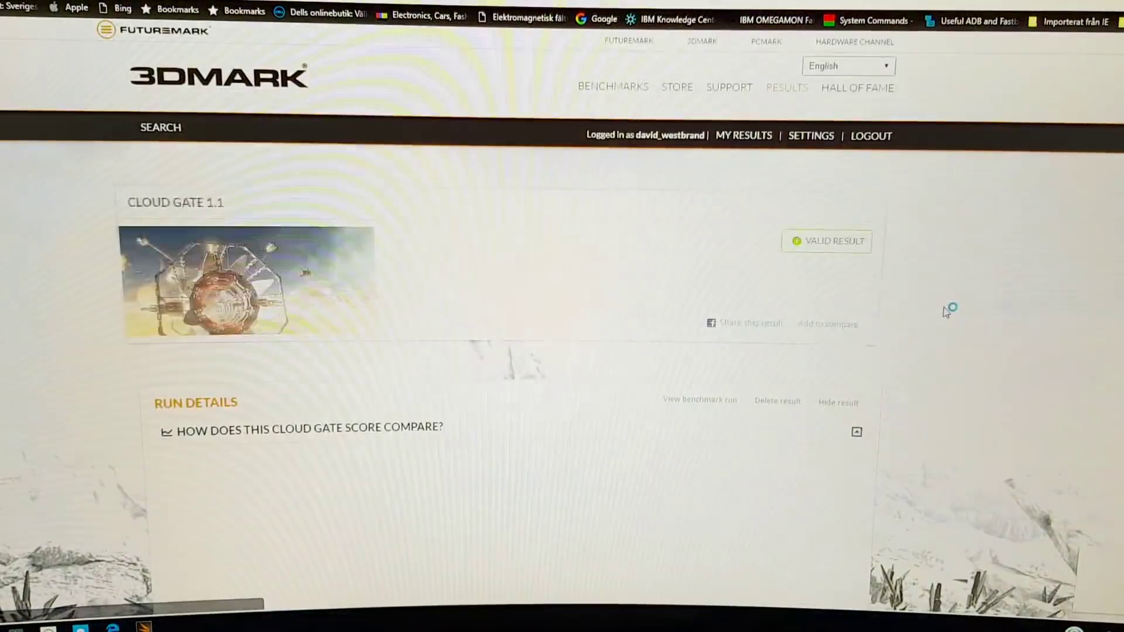
{"action": "scroll", "coordinate": [703, 378], "scroll_direction": "down", "scroll_amount": 2}
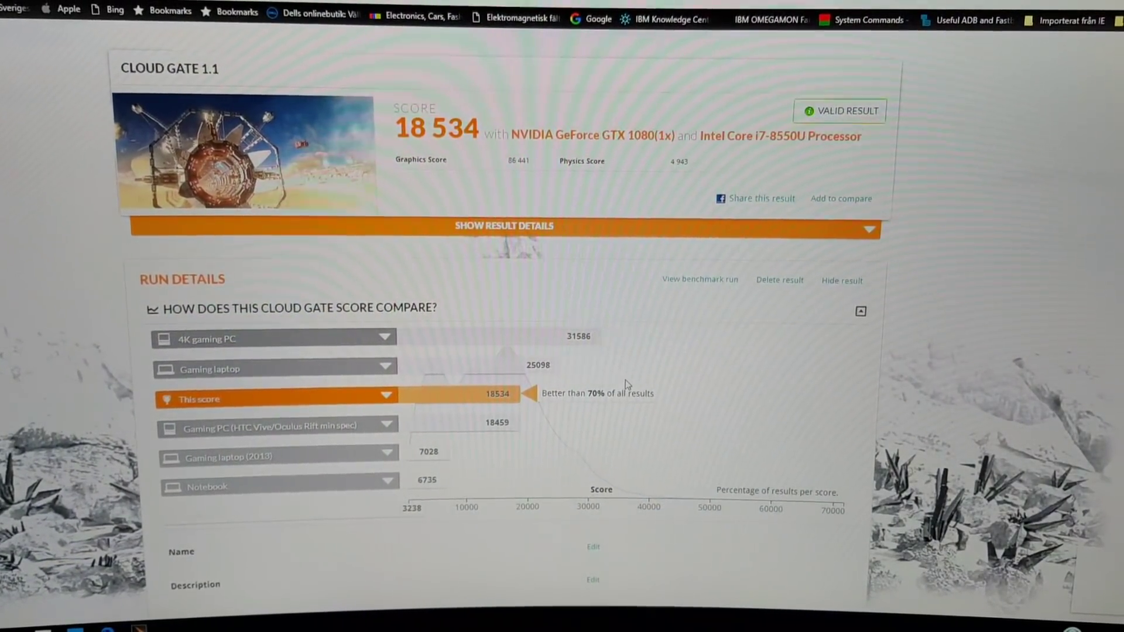
{"action": "scroll", "coordinate": [933, 297], "scroll_direction": "up", "scroll_amount": 2}
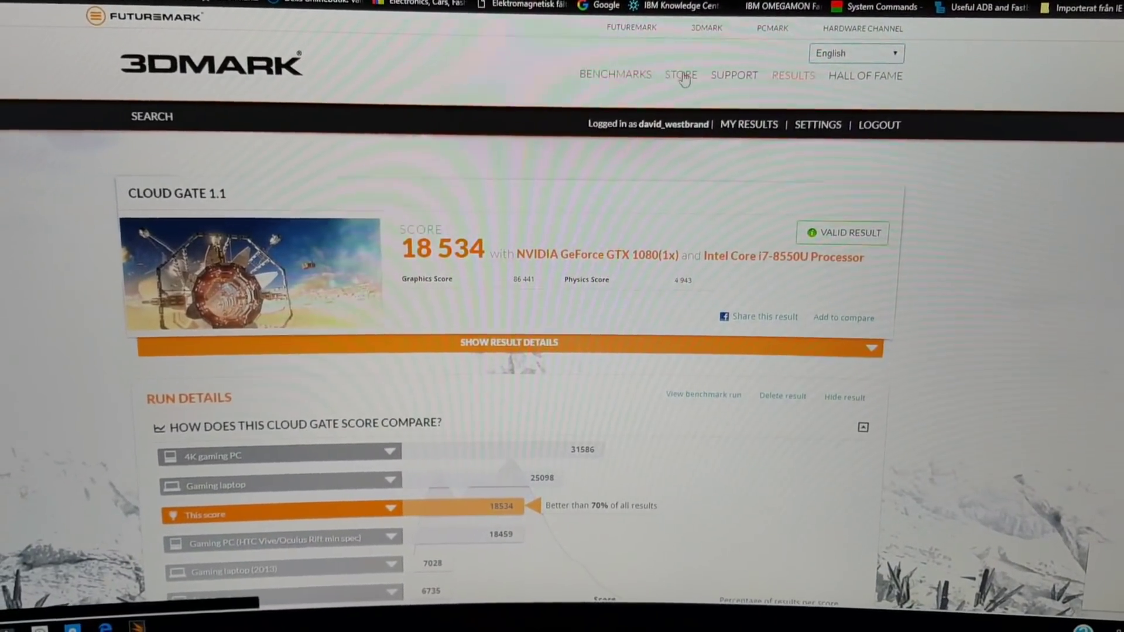
Open My Results to find the 18,534 Cloud Gate run at the top.
{"action": "left_click", "coordinate": [764, 128]}
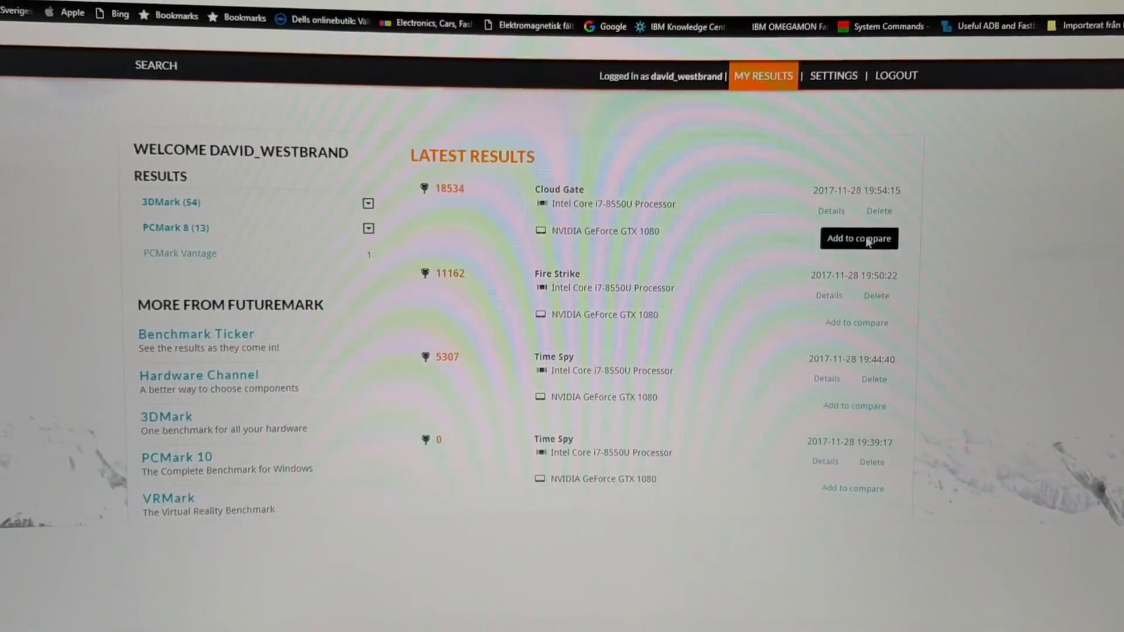
{"action": "scroll", "coordinate": [790, 332], "scroll_direction": "down", "scroll_amount": 3}
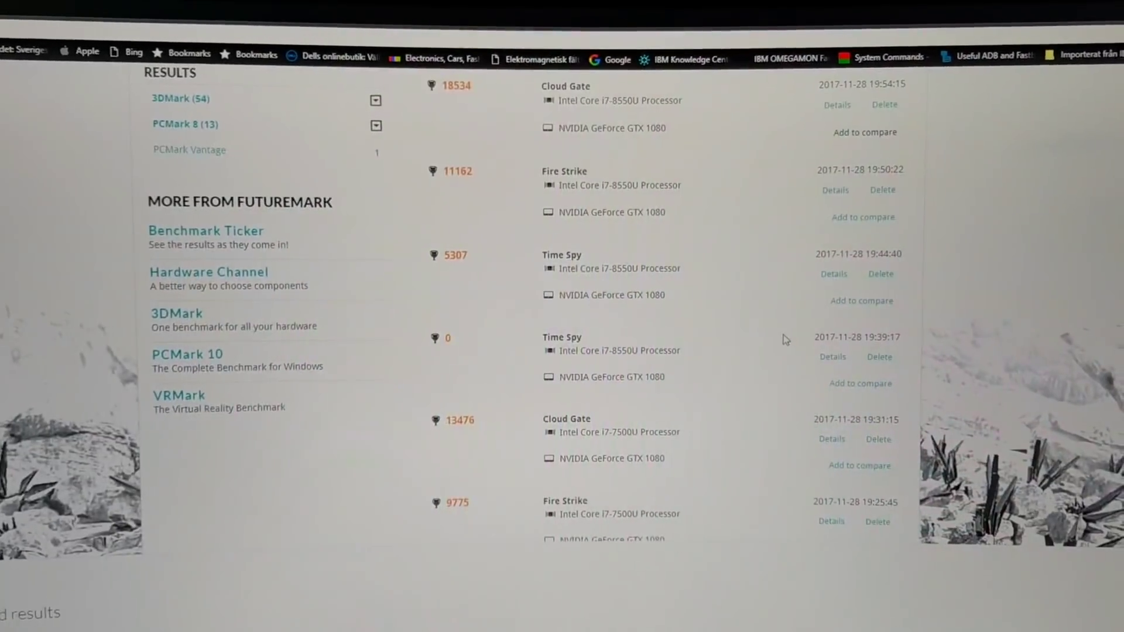
{"action": "scroll", "coordinate": [771, 339], "scroll_direction": "up", "scroll_amount": 3}
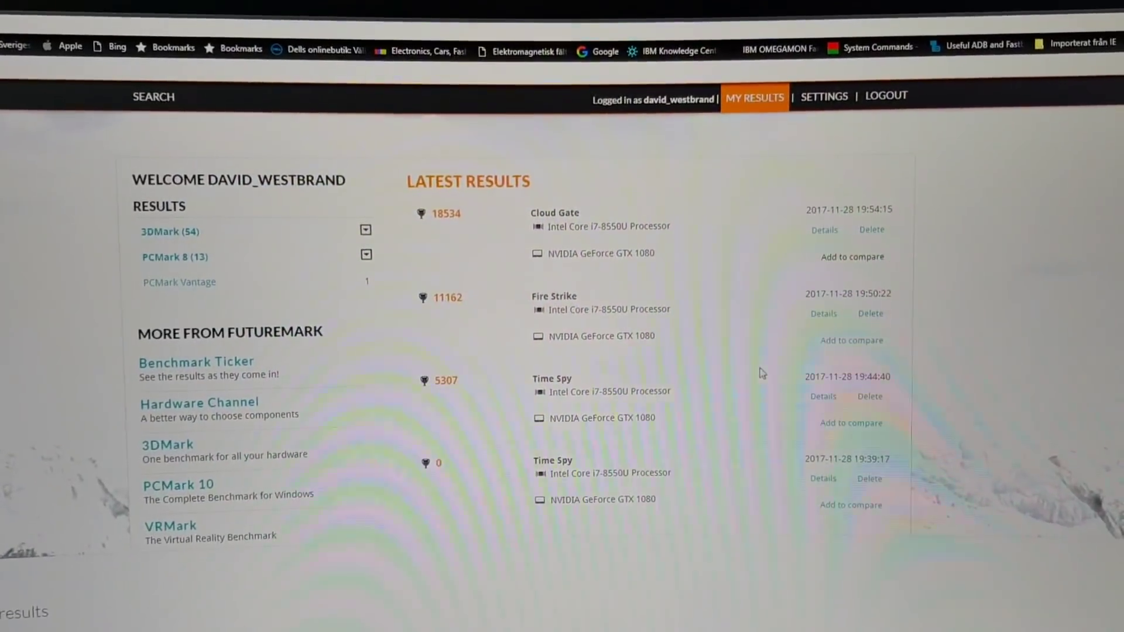
{"action": "scroll", "coordinate": [755, 360], "scroll_direction": "down", "scroll_amount": 3}
{"action": "scroll", "coordinate": [753, 373], "scroll_direction": "down", "scroll_amount": 2}
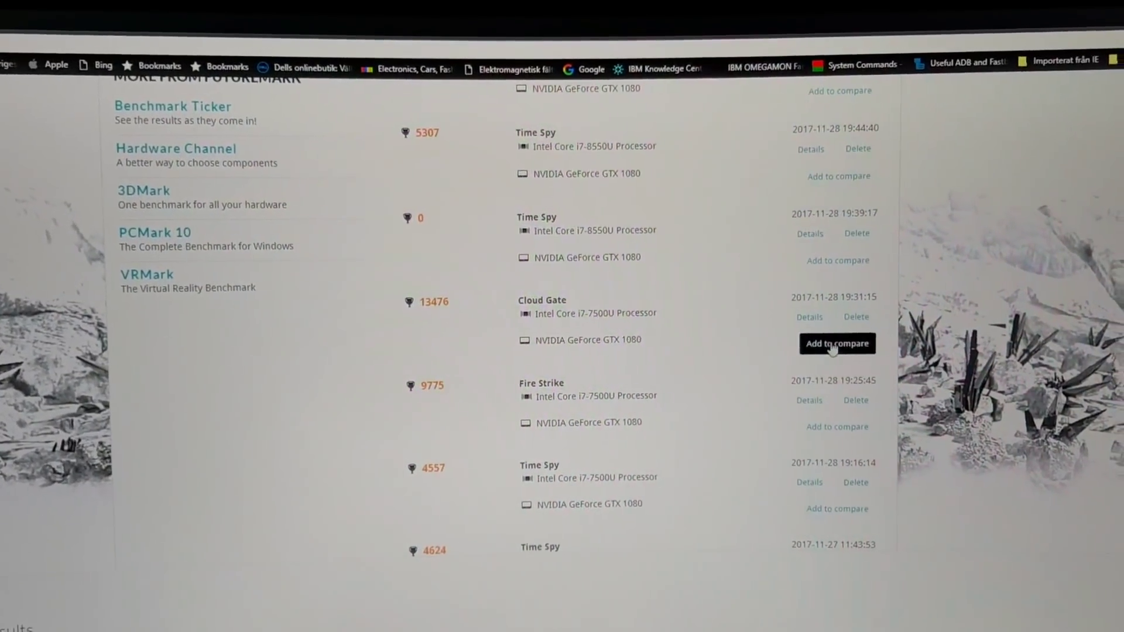
Add the 13,476 i7-7500U Cloud Gate result to compare and open the side-by-side view.
{"action": "left_click", "coordinate": [851, 339]}
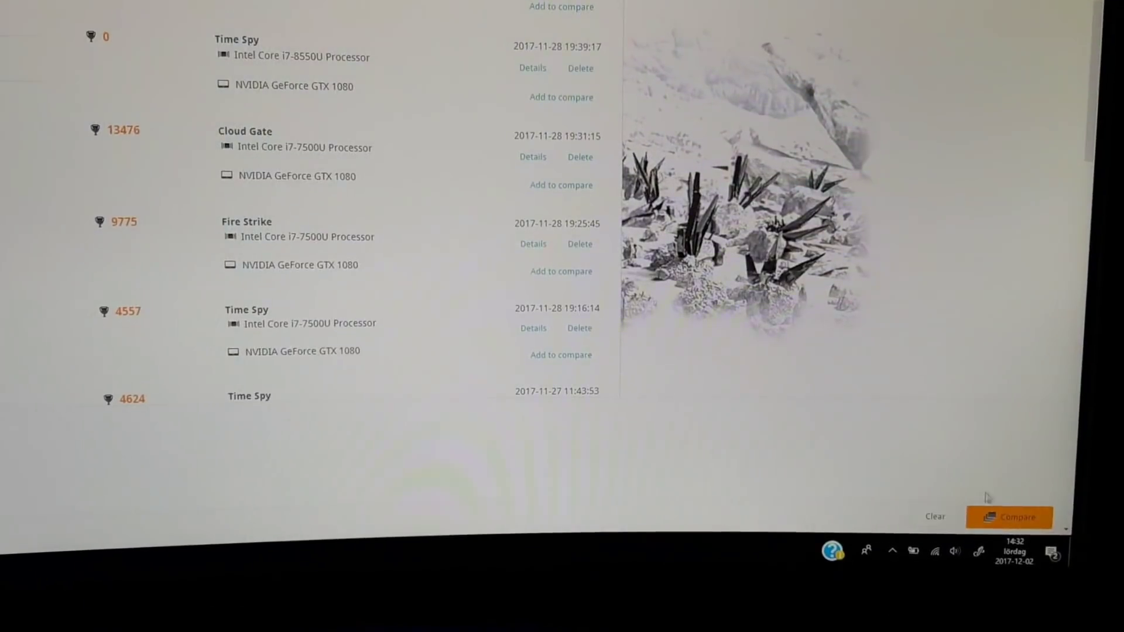
{"action": "left_click", "coordinate": [1017, 516]}
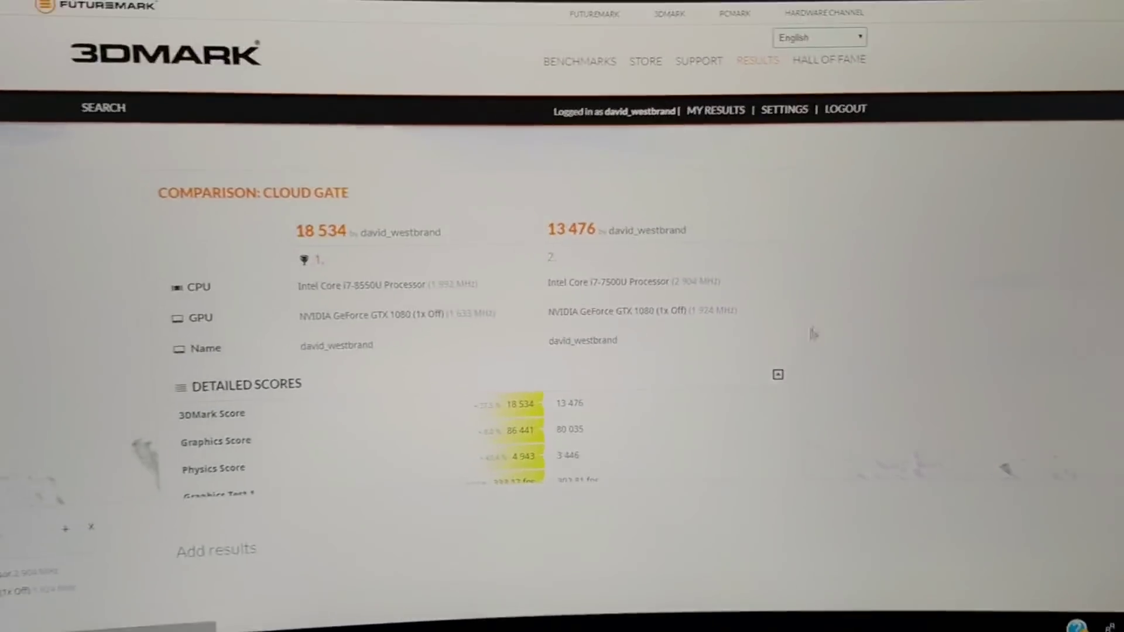
{"action": "scroll", "coordinate": [910, 352], "scroll_direction": "down", "scroll_amount": 2}
{"action": "scroll", "coordinate": [868, 366], "scroll_direction": "up", "scroll_amount": 1}
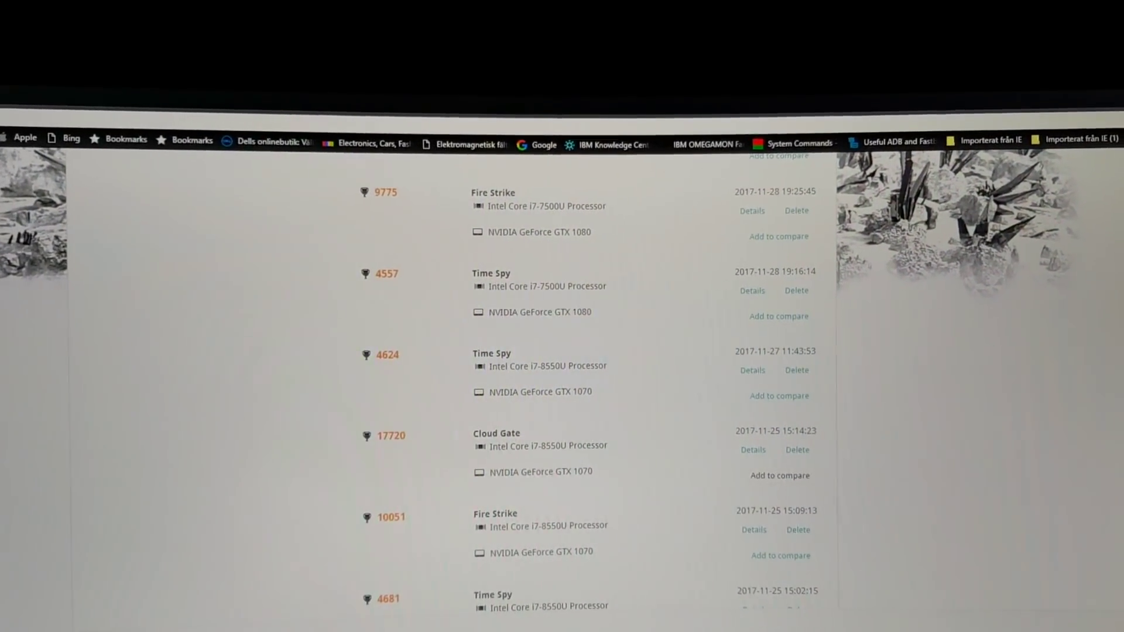
Add the 17,720 GTX 1070 Cloud Gate result to the comparison.
{"action": "left_click", "coordinate": [784, 481]}
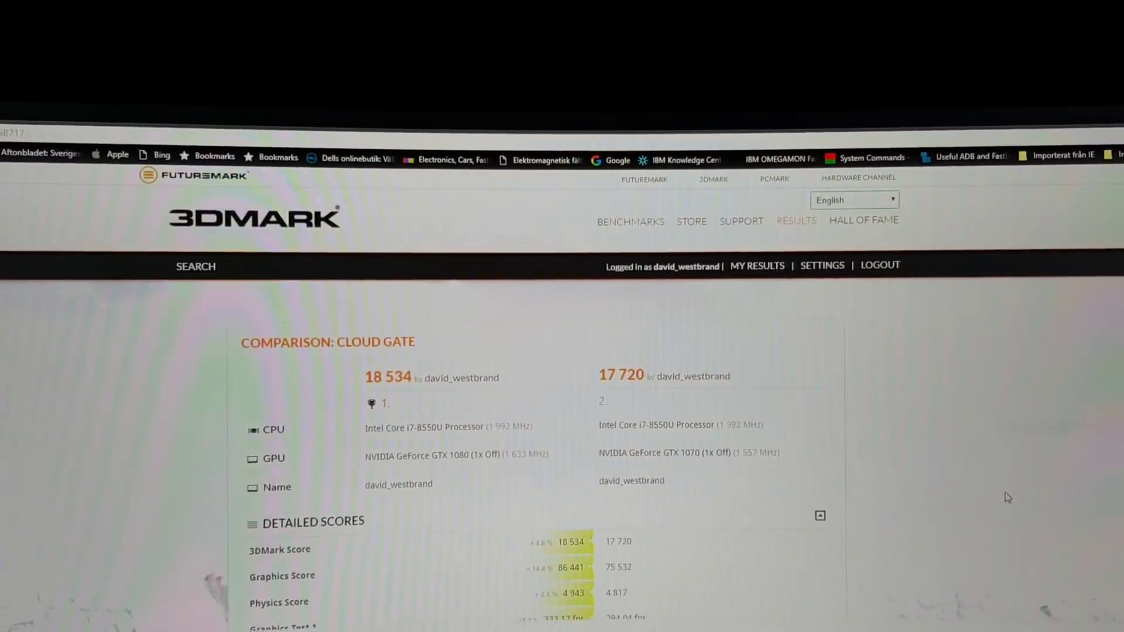
{"action": "scroll", "coordinate": [561, 395], "scroll_direction": "down", "scroll_amount": 3}
{"action": "scroll", "coordinate": [562, 395], "scroll_direction": "down", "scroll_amount": 1}
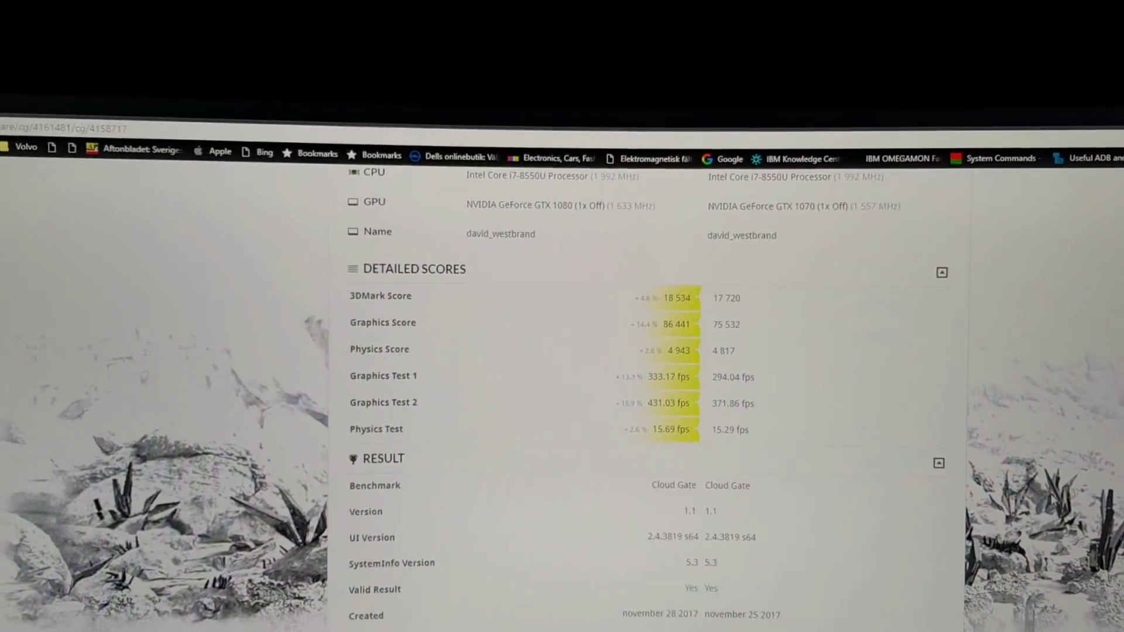